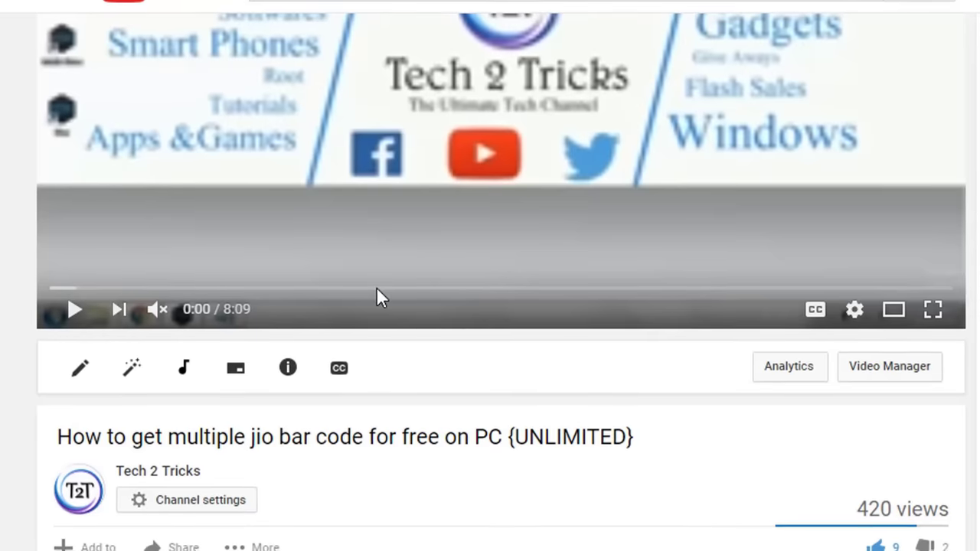
scroll(376, 287, "down", 3)
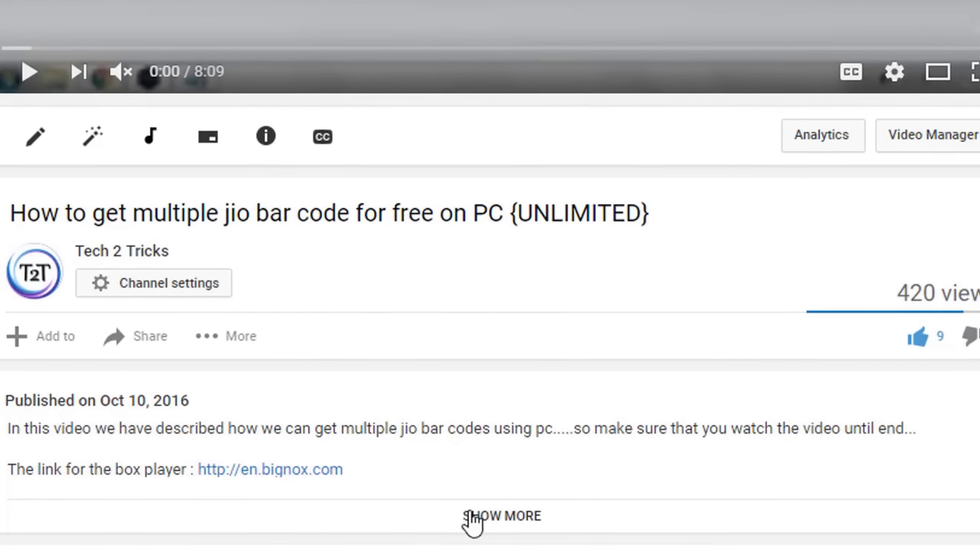
Expand the video's description so the full text with the app link shows
left_click(473, 517)
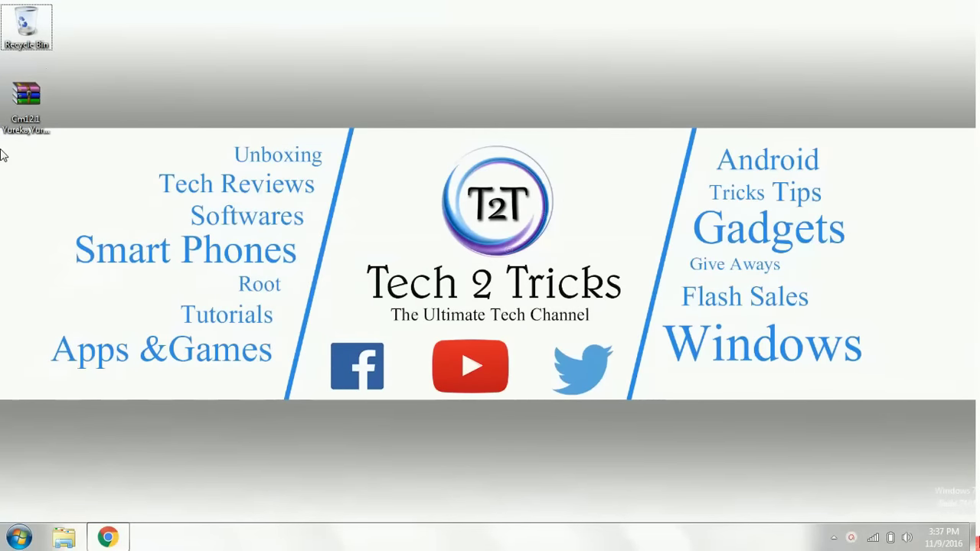
Extract the Cm12.1 Yureka,Yureka Plus archive with Desktop as the destination
left_click_drag(26, 100, 134, 180)
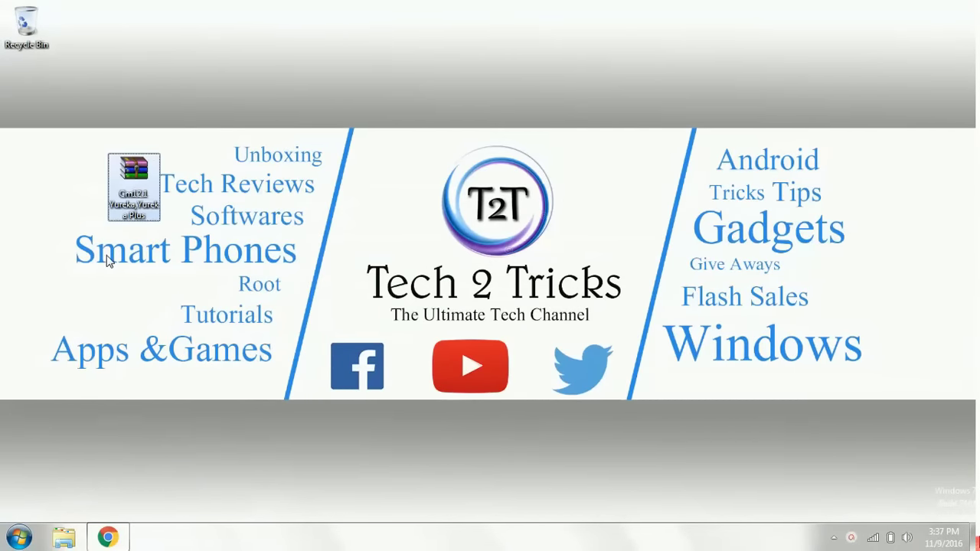
right_click(144, 187)
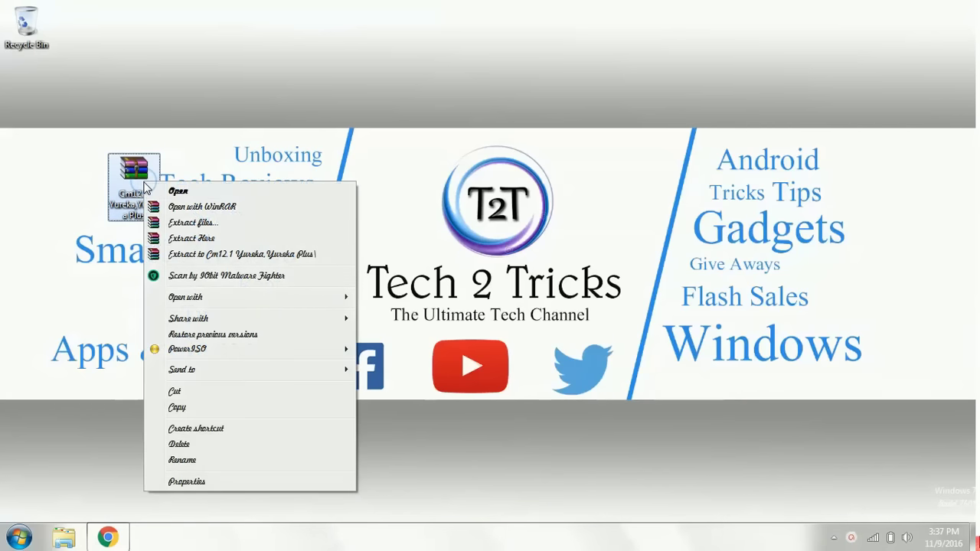
left_click(195, 223)
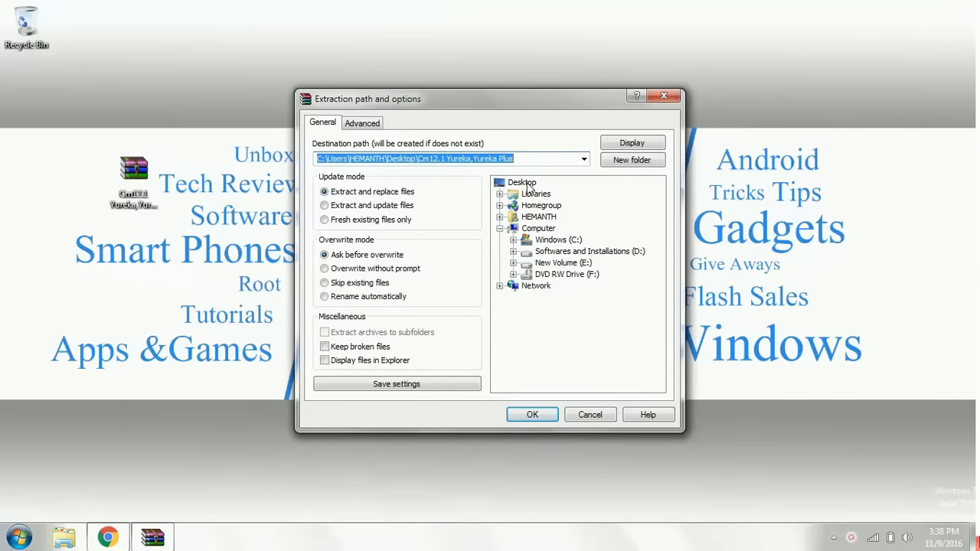
left_click(526, 182)
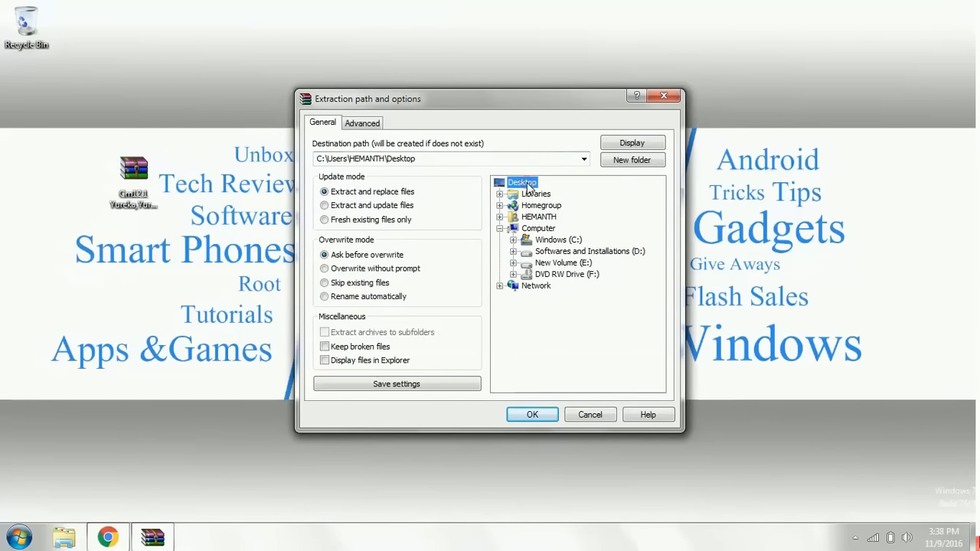
left_click(533, 414)
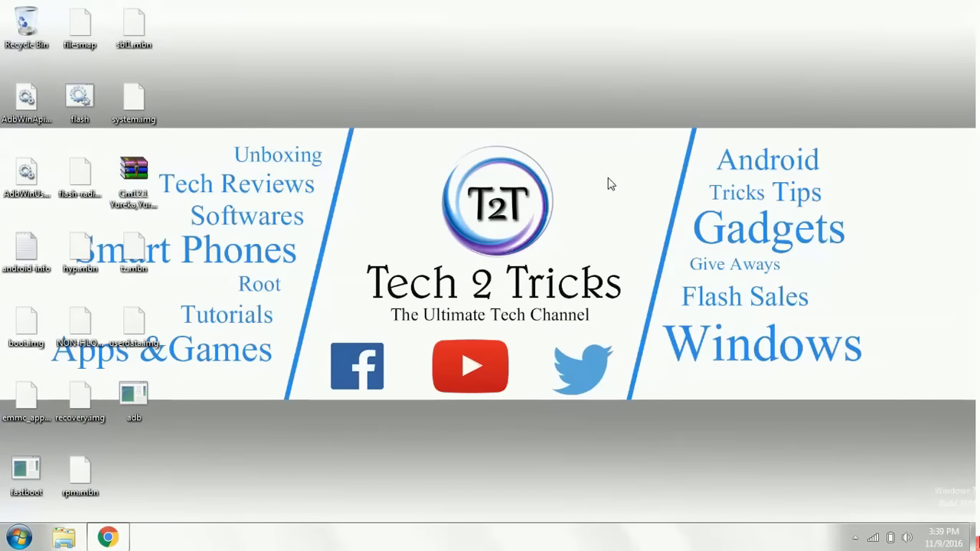
Create a New folder on the desktop and select every desktop item
right_click(346, 165)
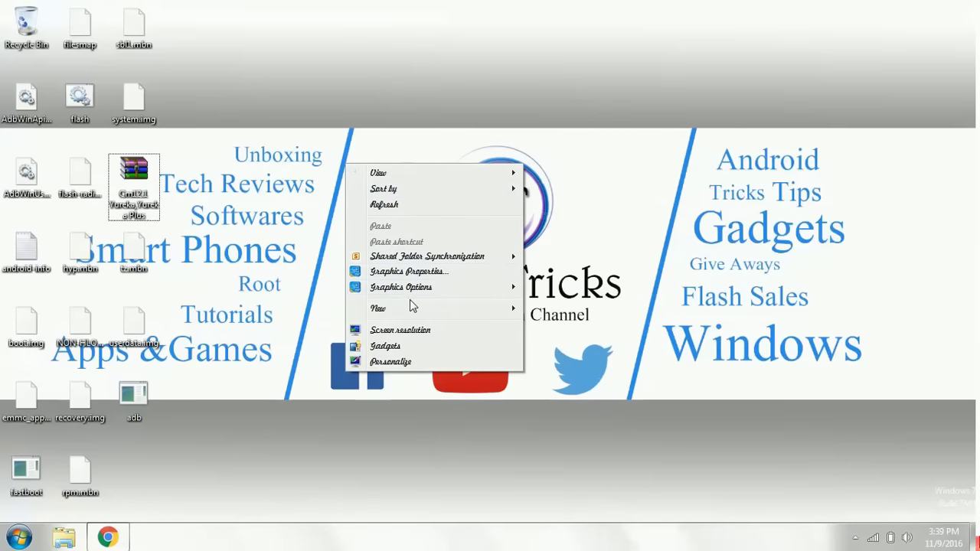
mouse_move(379, 308)
left_click(567, 310)
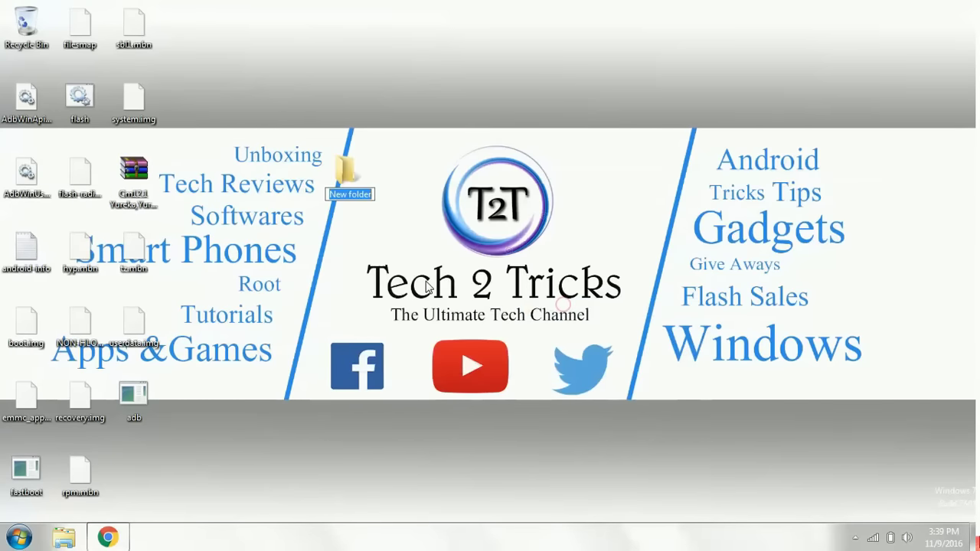
key("Return")
key("ctrl+a")
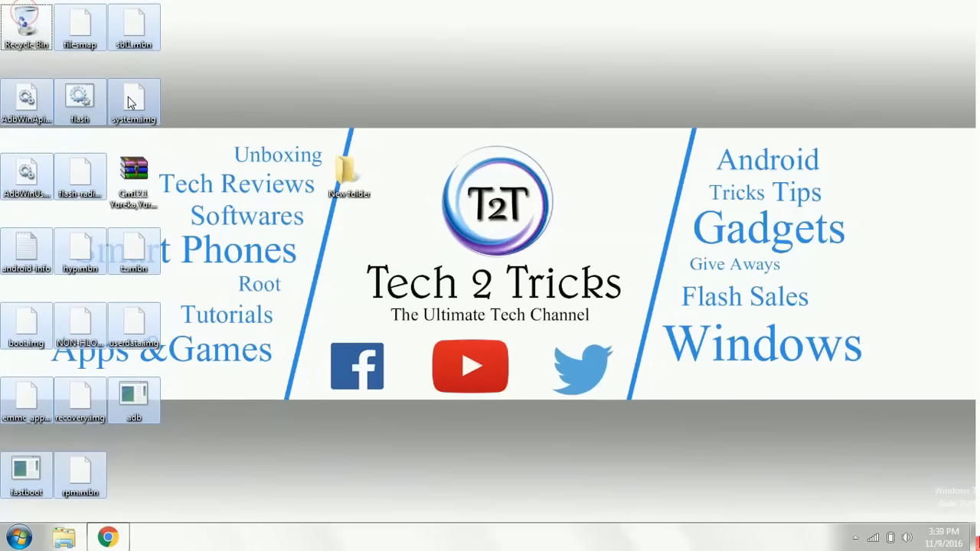
Move the extracted flash files into New folder and view its contents
left_click_drag(140, 108, 360, 180)
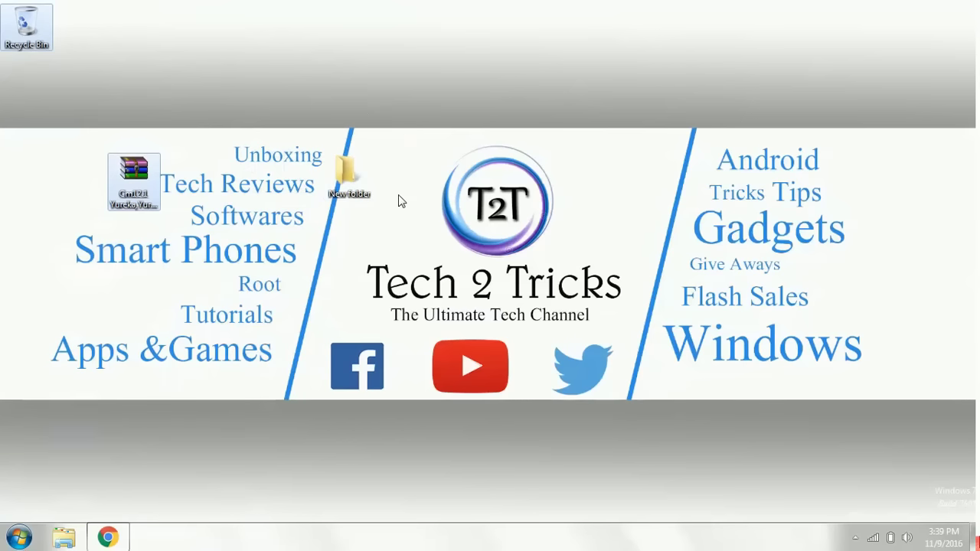
left_click(360, 184)
double_click(360, 184)
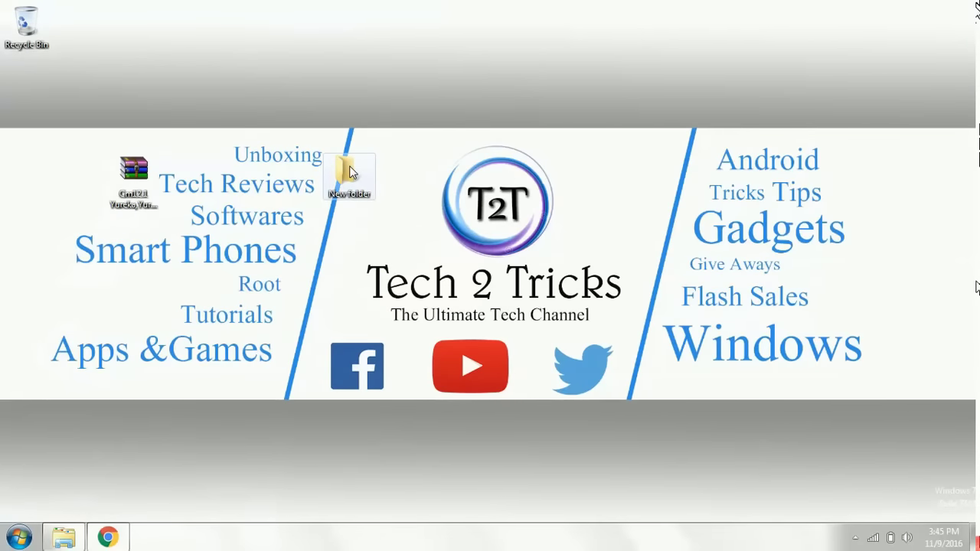
Run flash.bat from New folder, allowing the unsigned script past the security warning
double_click(350, 175)
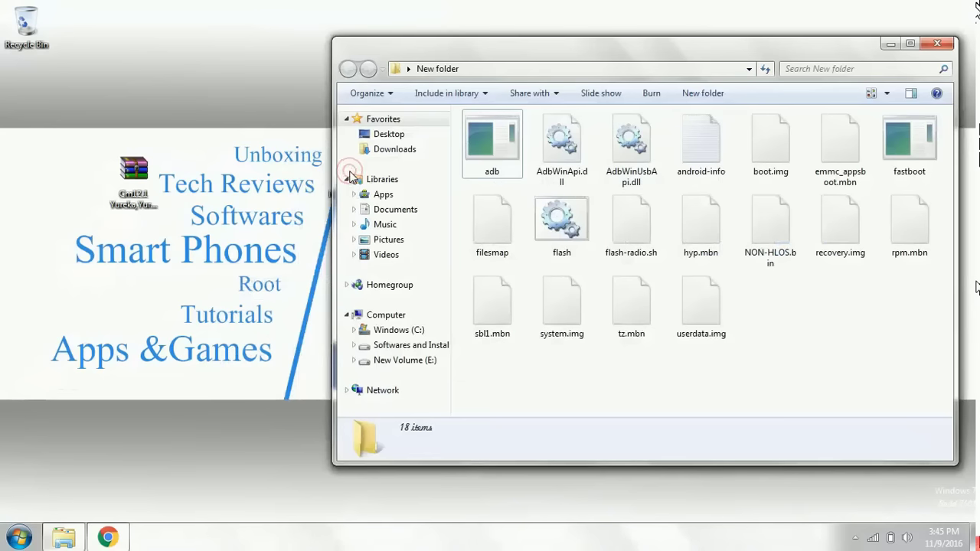
double_click(559, 227)
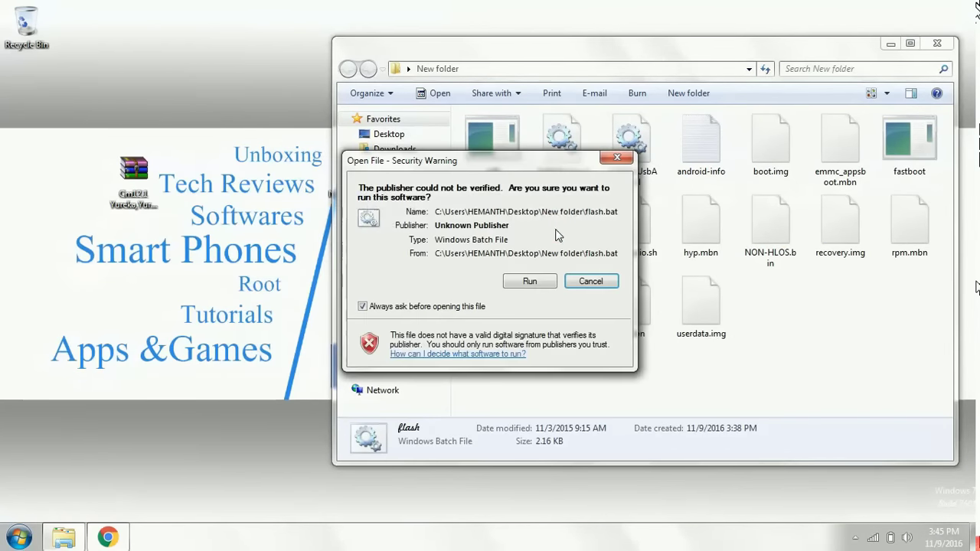
left_click(529, 281)
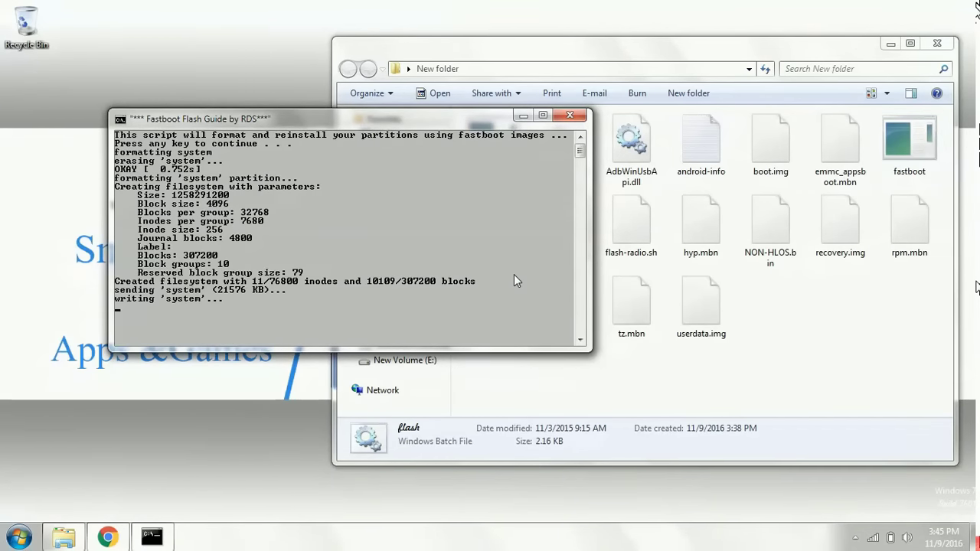
Continue the script through userdata, cache, modem, bootloader, boot, recovery and system flashing
key("Return")
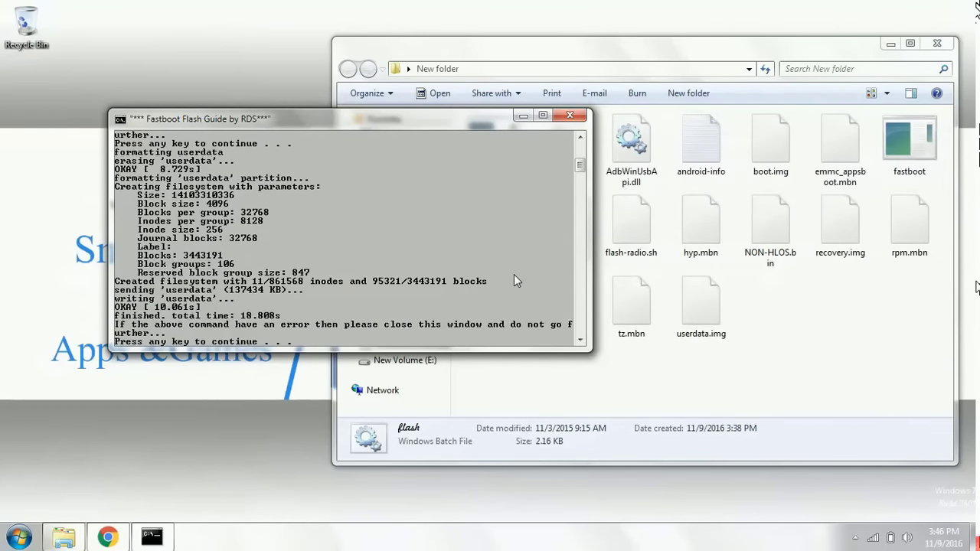
key("Return")
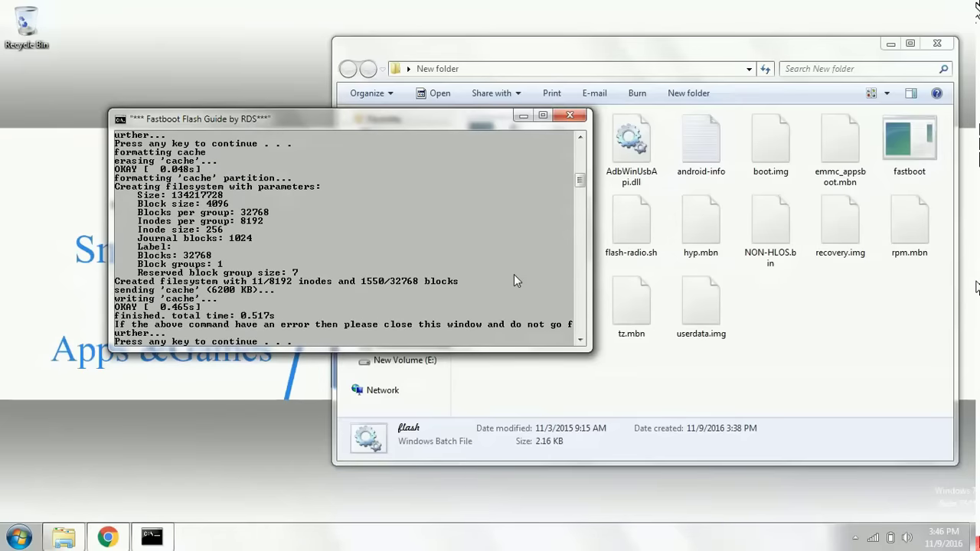
key("Return")
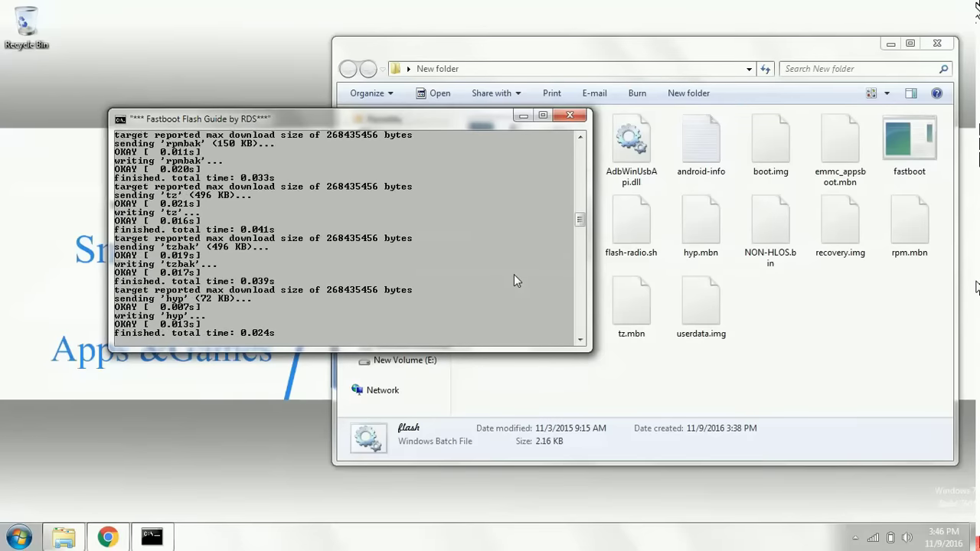
key("Return")
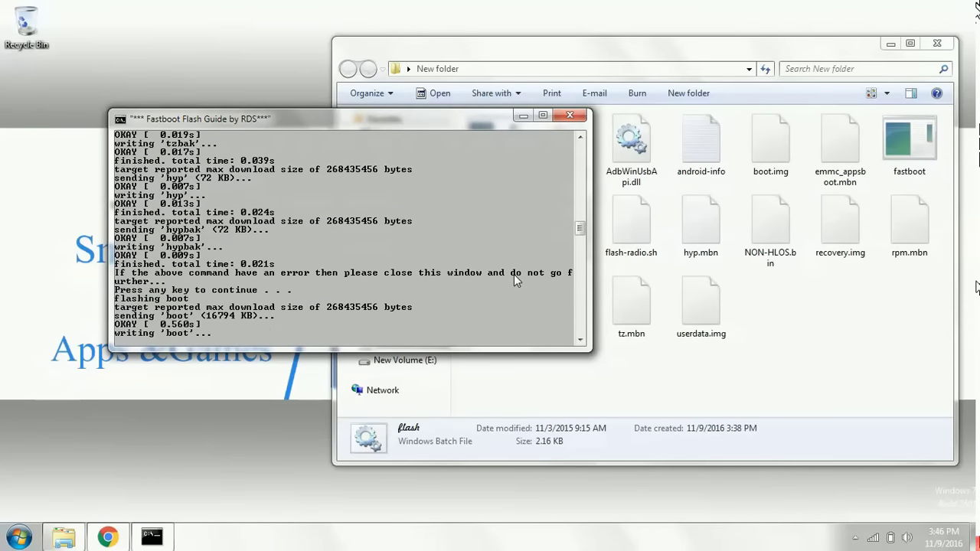
key("Return")
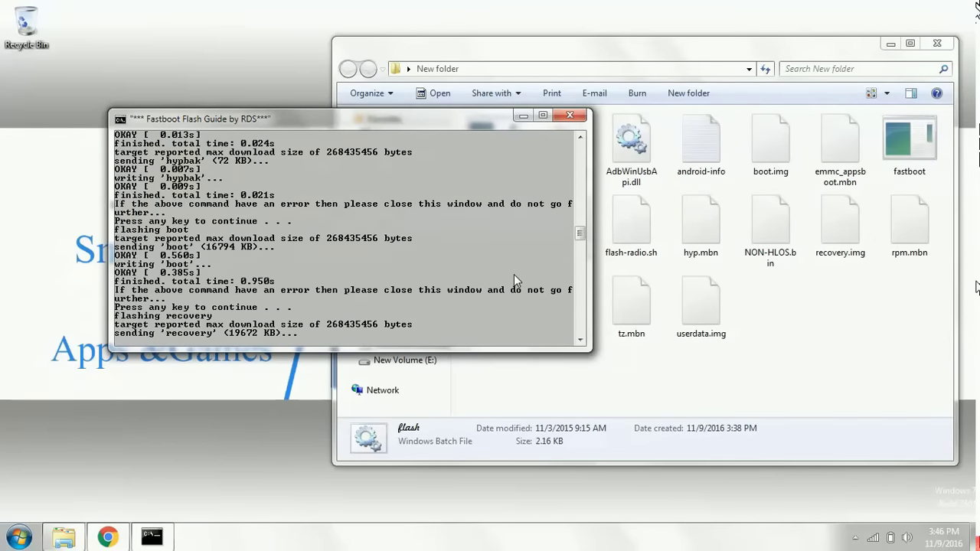
key("Return")
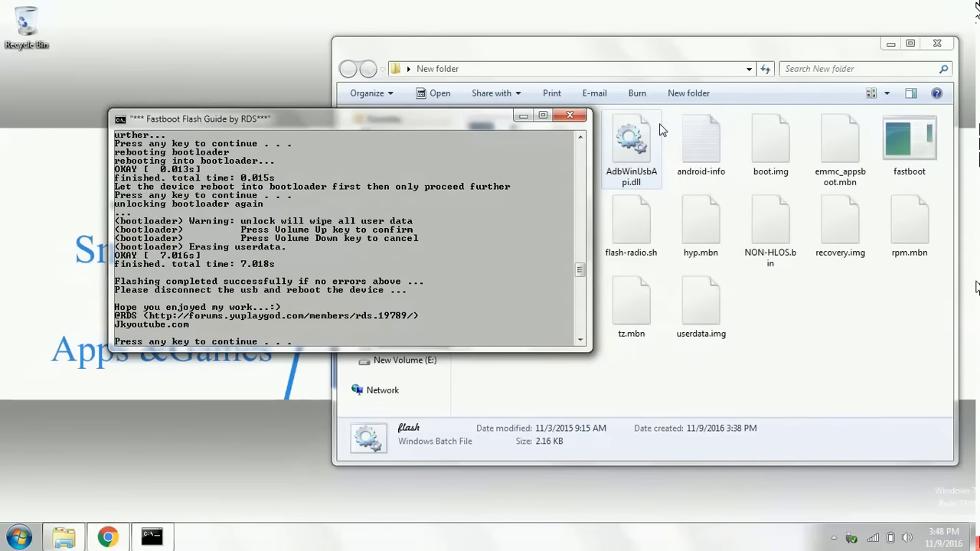
Dismiss the 'Flashing completed successfully' prompt, closing the console
key("Return")
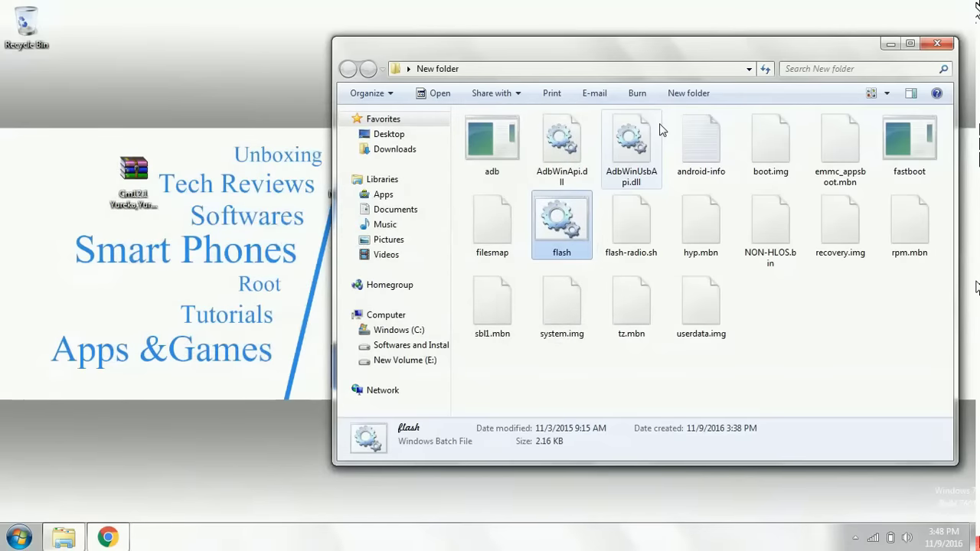